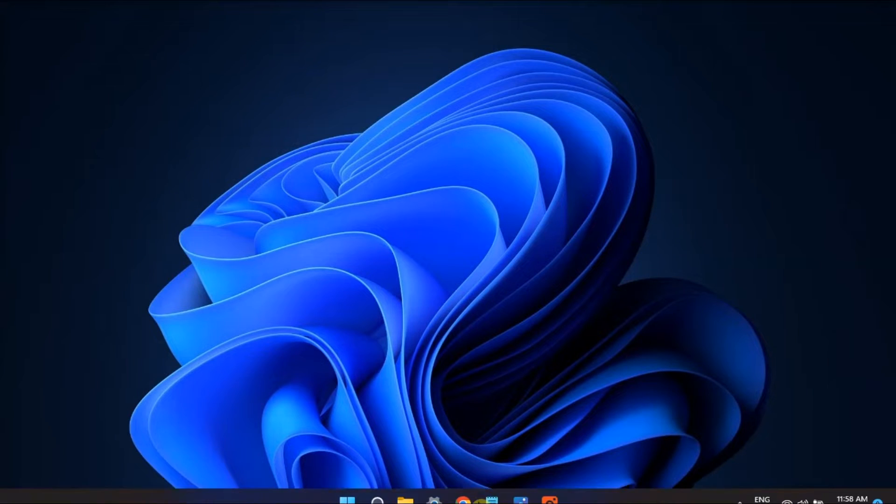
# Show Device Manager's Human Interface Devices and the screenshot of disabling the touch screen
pyautogui.click(348, 488)
pyautogui.write('DEVICE MANAGER')
pyautogui.press('Return')
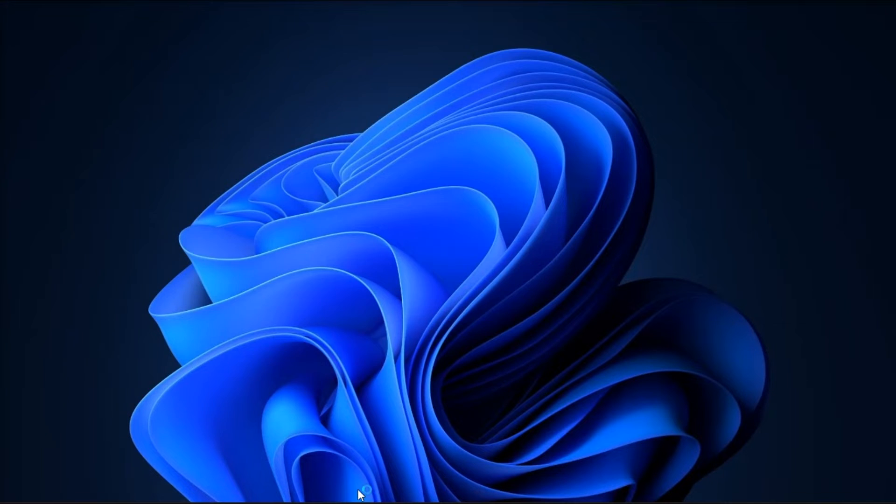
pyautogui.moveTo(231, 36); pyautogui.dragTo(364, 49)
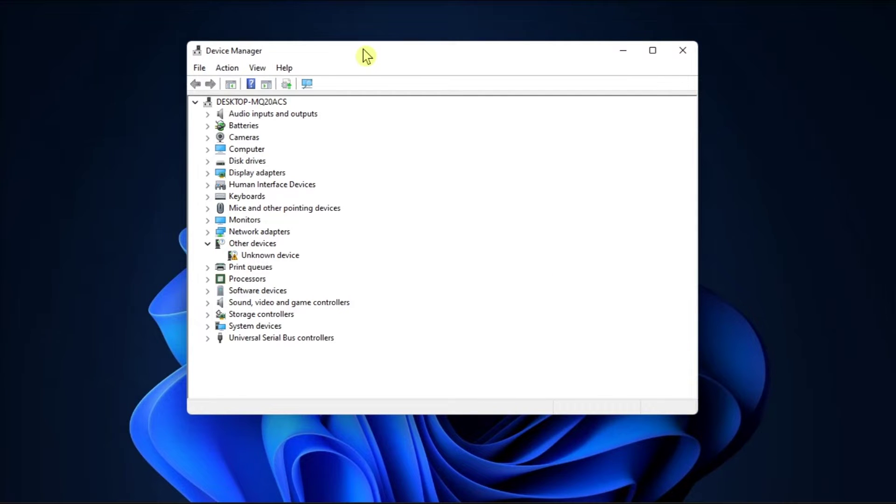
pyautogui.click(279, 184)
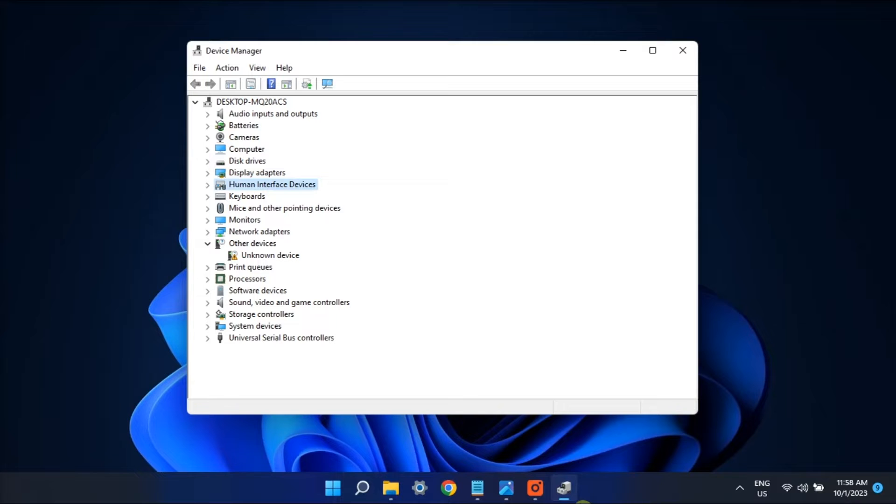
pyautogui.click(520, 497)
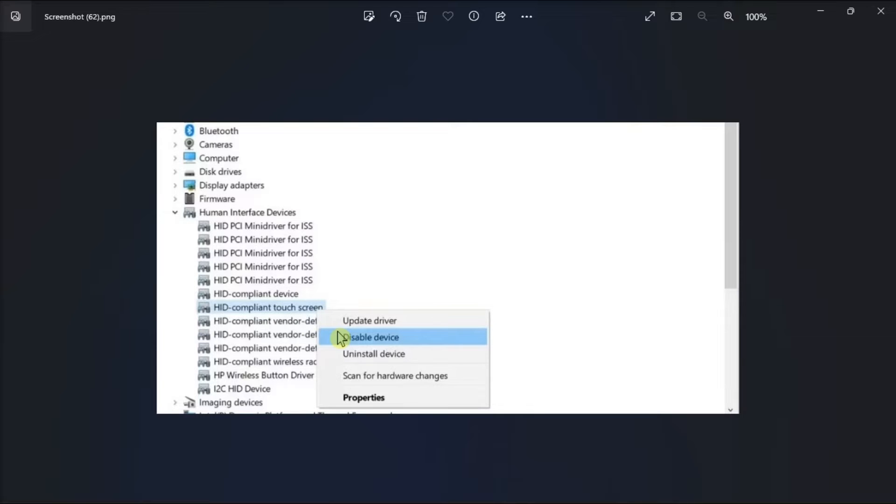
pyautogui.hotkey('alt', 'F4')
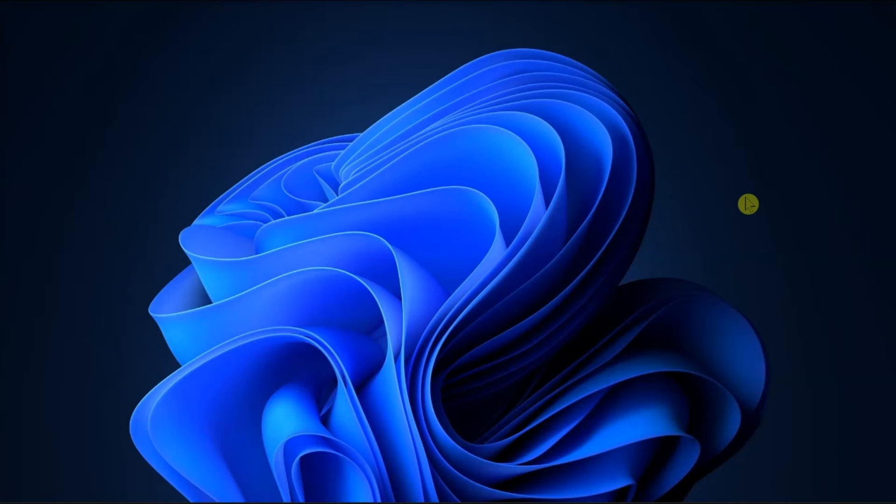
# Launch 'msdt.exe -id DeviceDiagnostic' from the Run dialog to start the troubleshooter
pyautogui.click(359, 488)
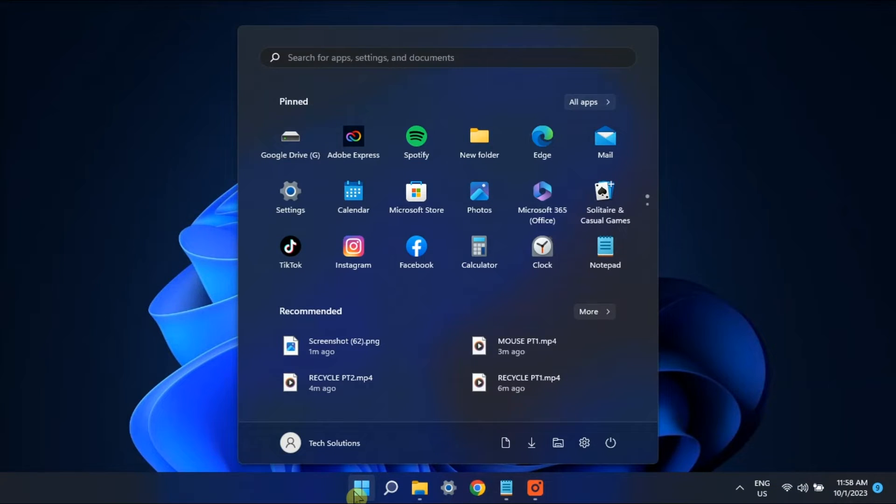
pyautogui.write('RUN')
pyautogui.press('Return')
pyautogui.moveTo(140, 371); pyautogui.dragTo(471, 184)
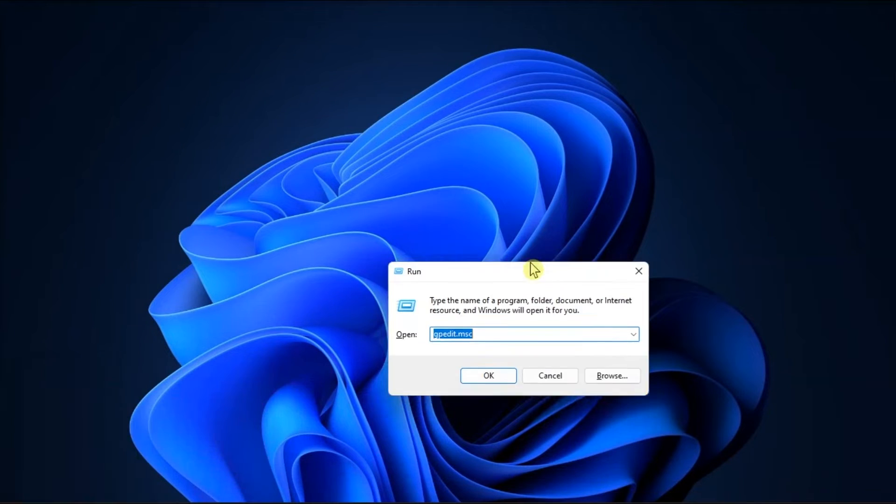
pyautogui.write('ms')
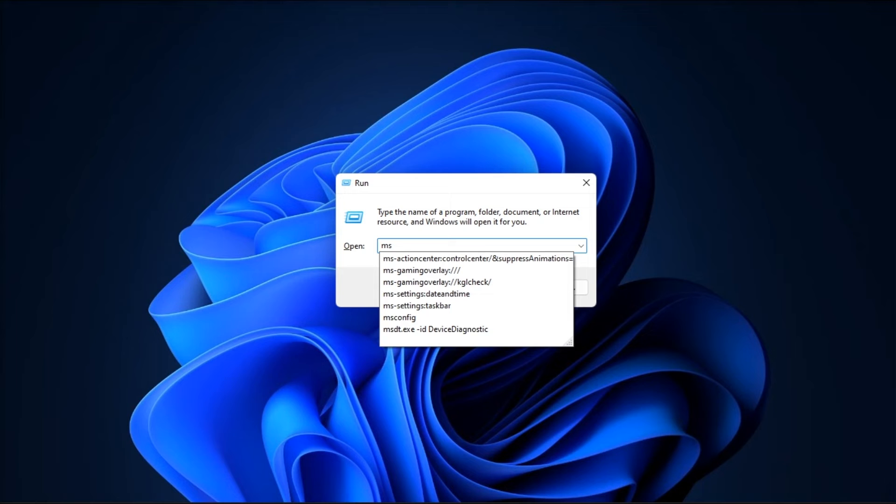
pyautogui.press('Up')
pyautogui.press('Return')
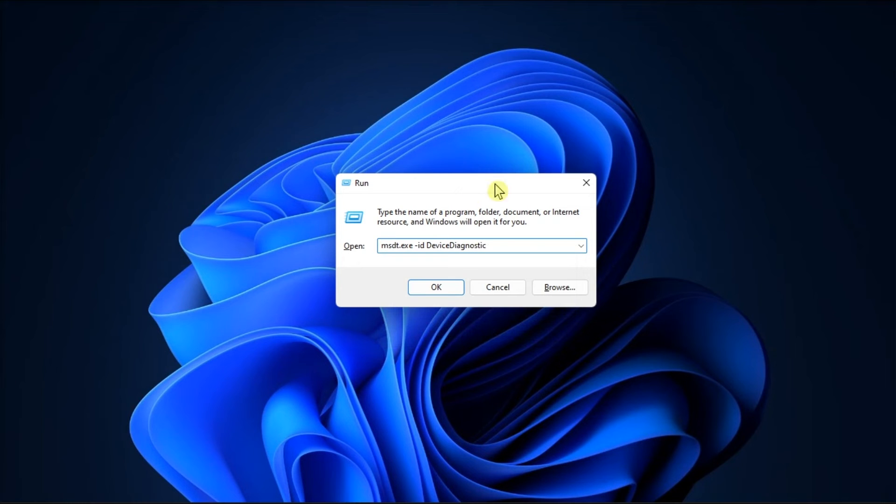
pyautogui.press('Return')
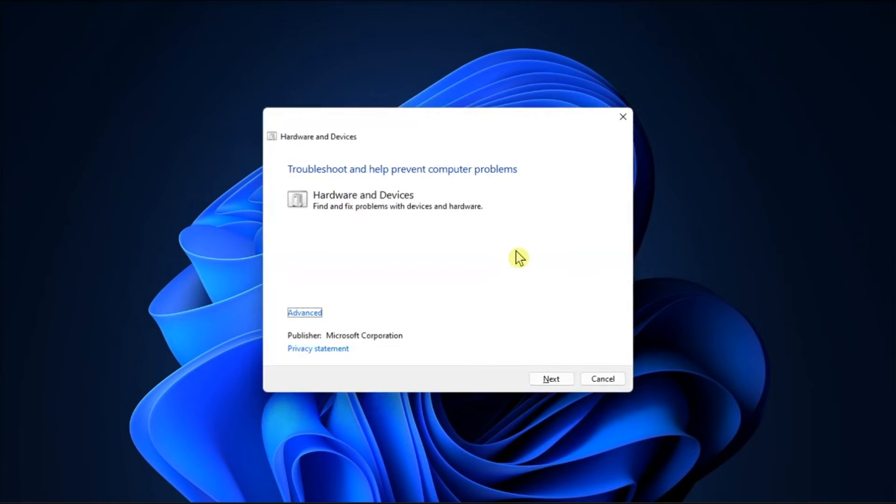
# Keep 'Apply repairs automatically' checked under Advanced and start detecting hardware problems
pyautogui.click(304, 313)
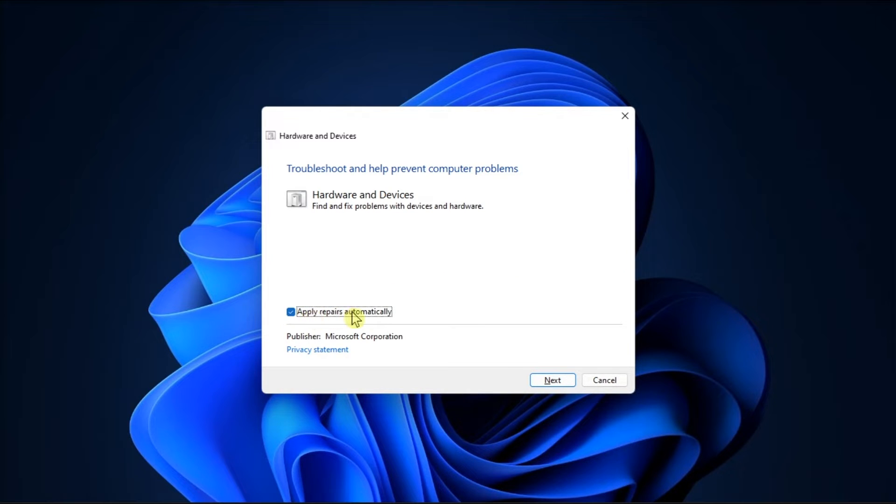
pyautogui.click(552, 380)
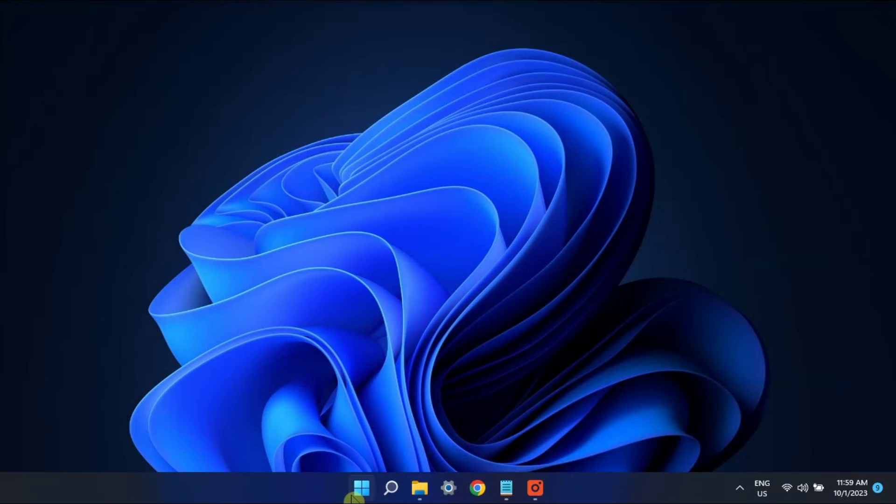
# Expand Mice and other pointing devices in Device Manager to list the Synaptics touchpad
pyautogui.click(362, 487)
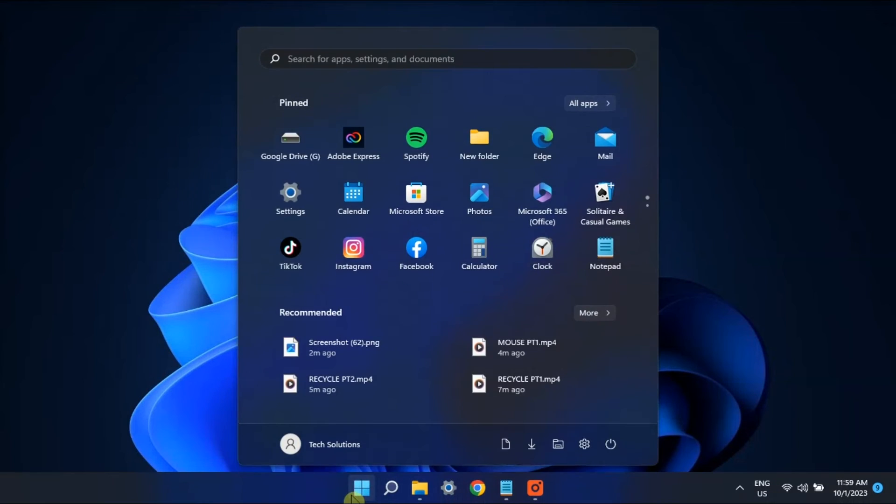
pyautogui.write('device m')
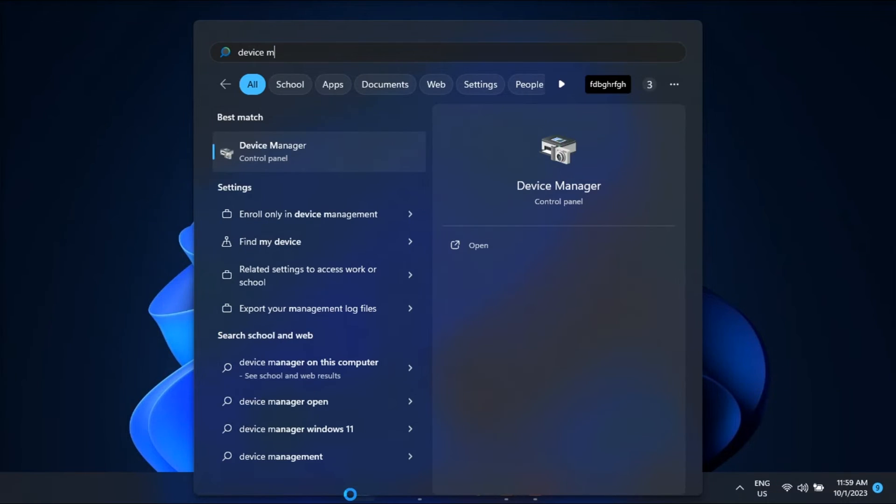
pyautogui.press('Return')
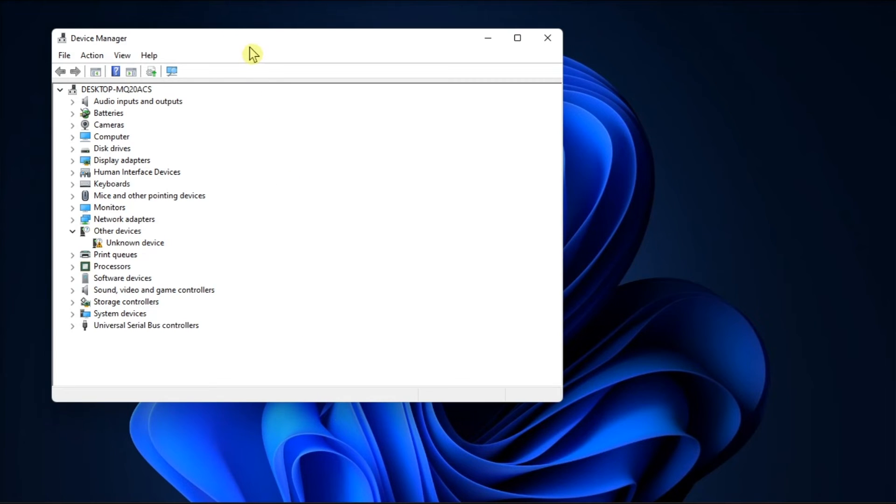
pyautogui.moveTo(249, 42); pyautogui.dragTo(413, 73)
pyautogui.click(309, 225)
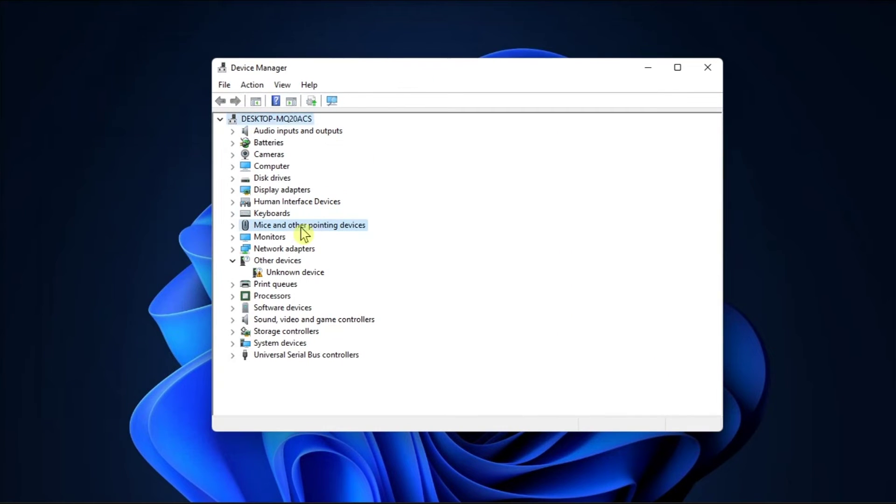
pyautogui.click(233, 225)
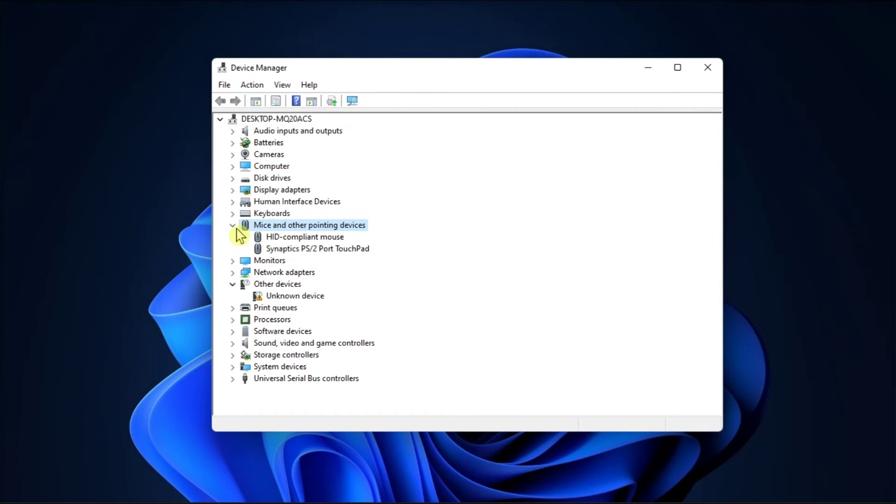
# Check the Synaptics PS/2 Port TouchPad's properties and bring up its right-click driver actions
pyautogui.rightClick(306, 252)
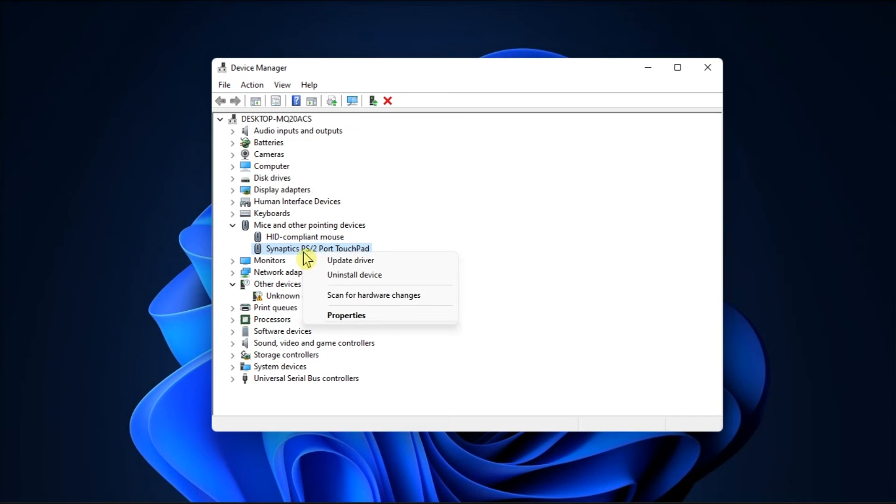
pyautogui.click(300, 251)
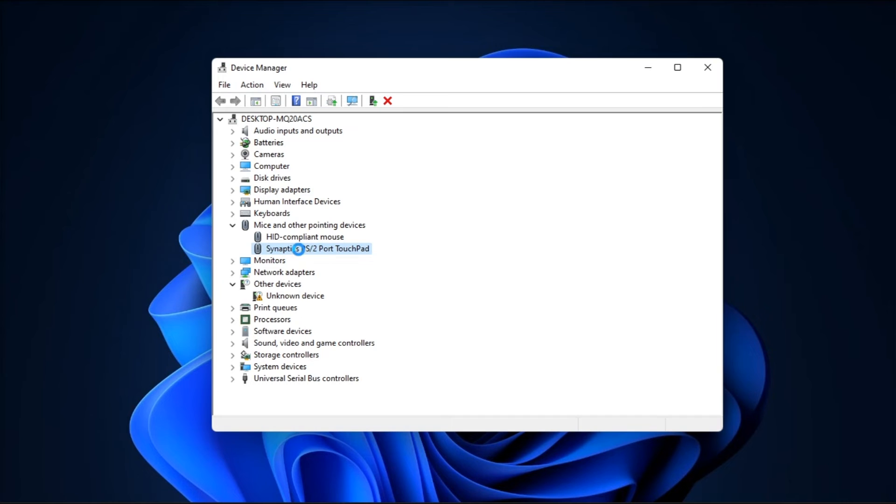
pyautogui.doubleClick(302, 251)
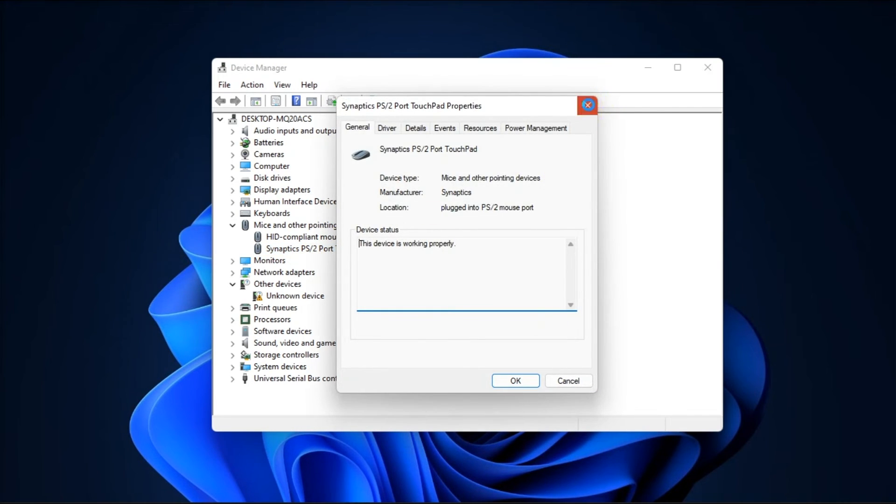
pyautogui.click(588, 105)
pyautogui.rightClick(293, 254)
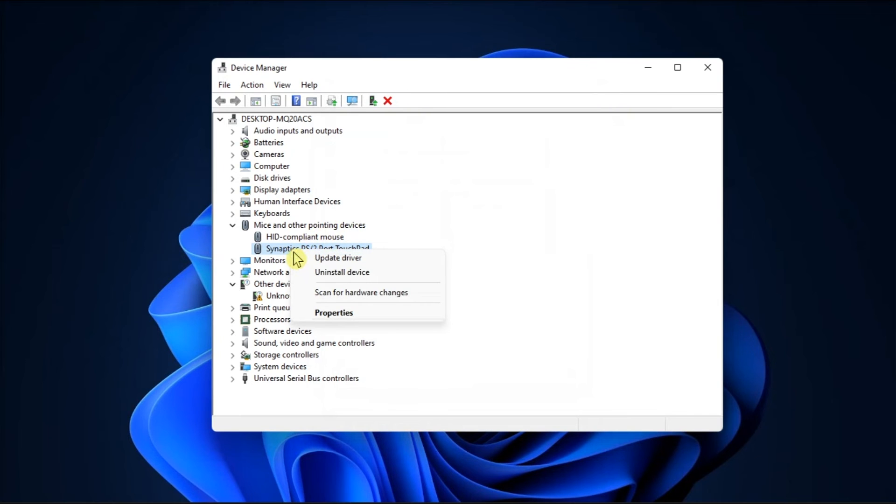